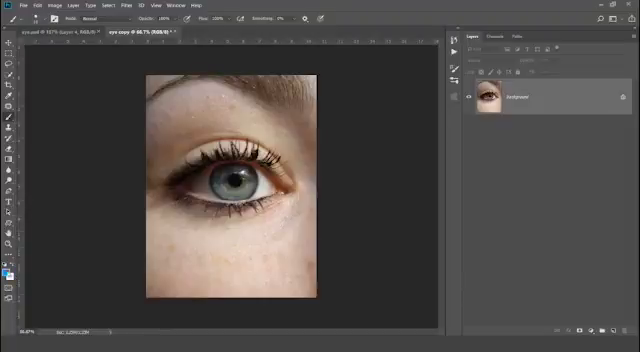
- Choose a bright sky blue as the foreground colour in the Color Picker
click(8, 270)
drag(450, 145, 422, 142)
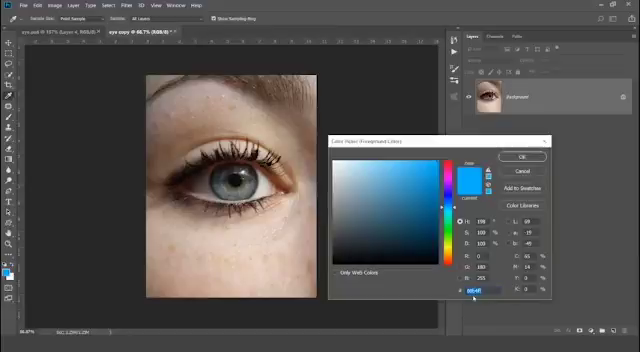
click(521, 157)
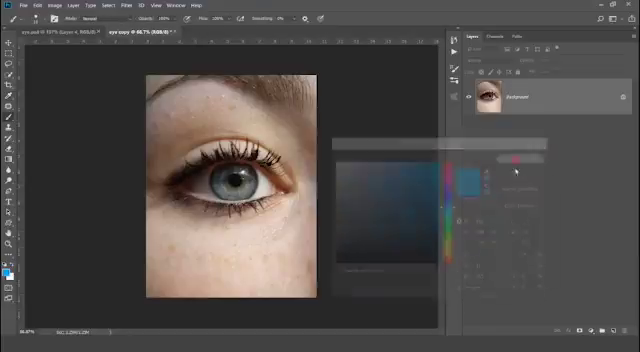
- Create an empty Layer 1 above the Background eye photo
key(ctrl+shift+n)
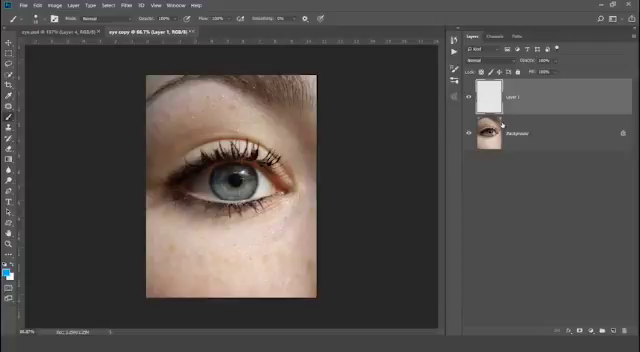